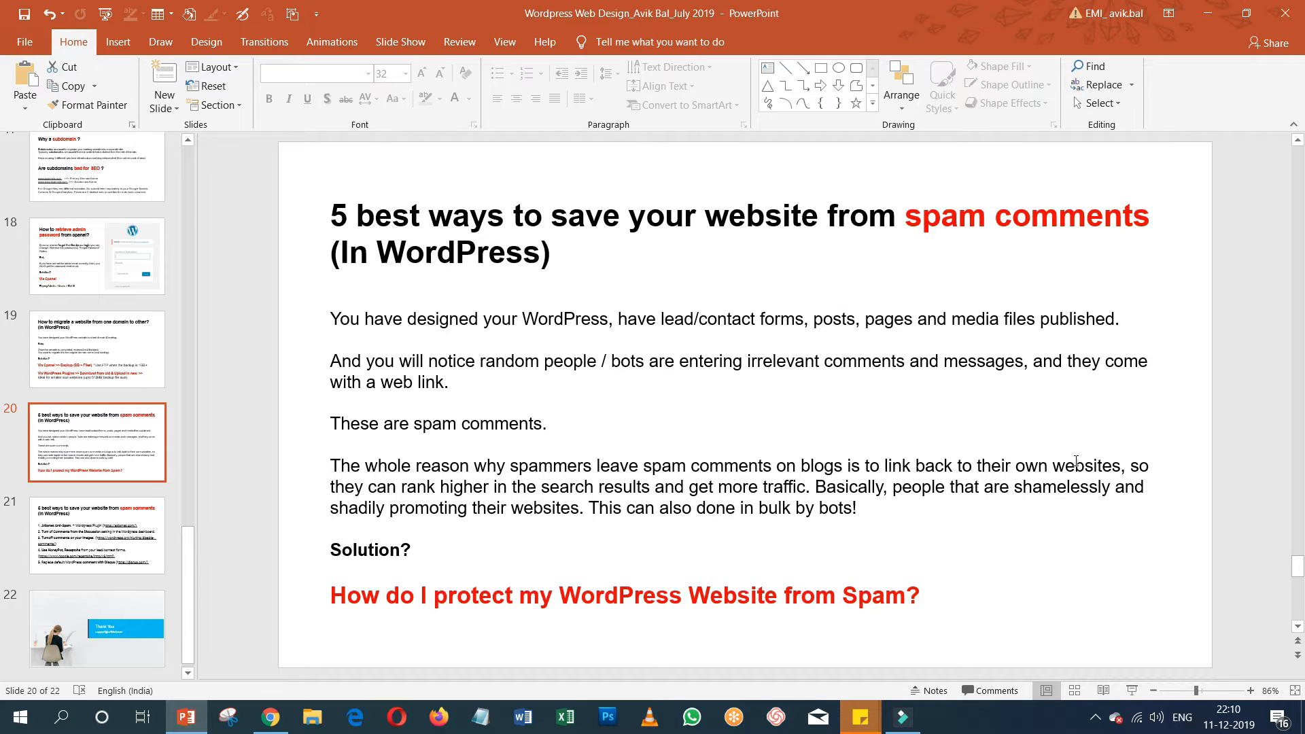
# - Advance to the next slide, then in WordPress in Chrome open the Add Plugins page and examine Akismet Anti-Spam's active installations
pyautogui.press('pagedown')
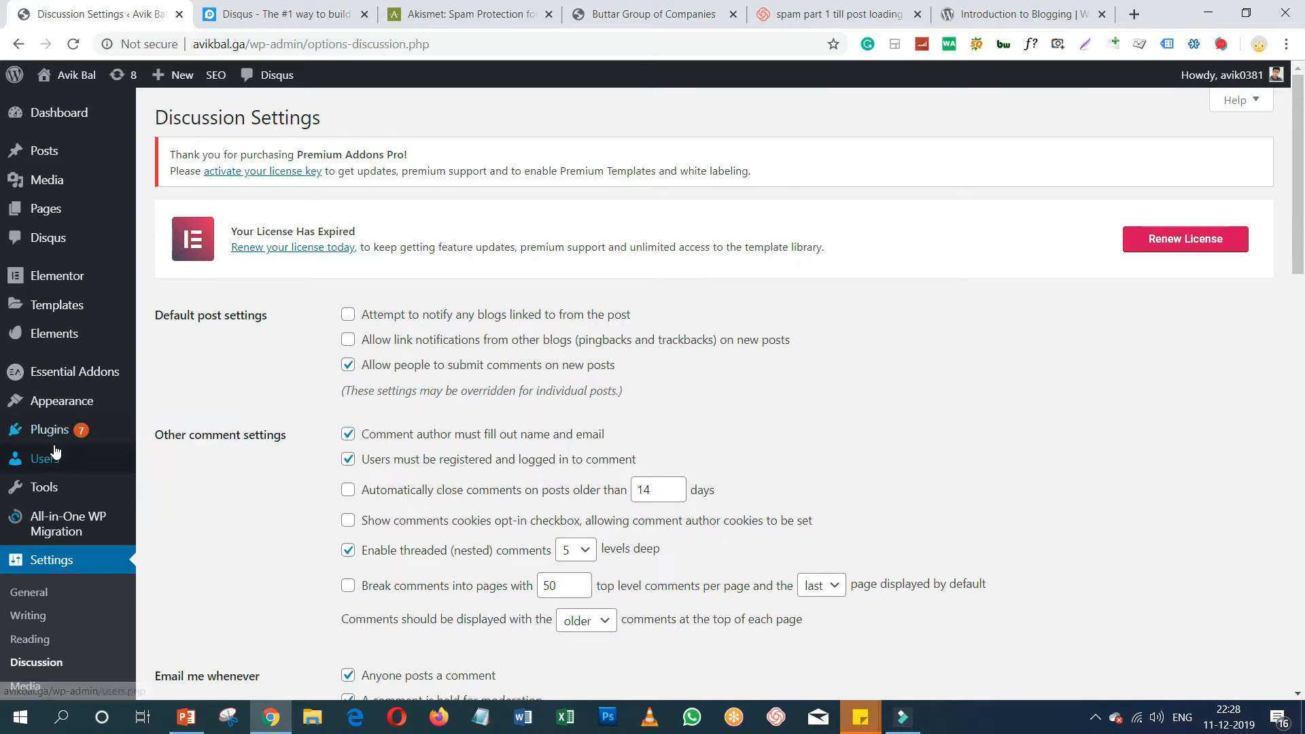
pyautogui.moveTo(54, 431)
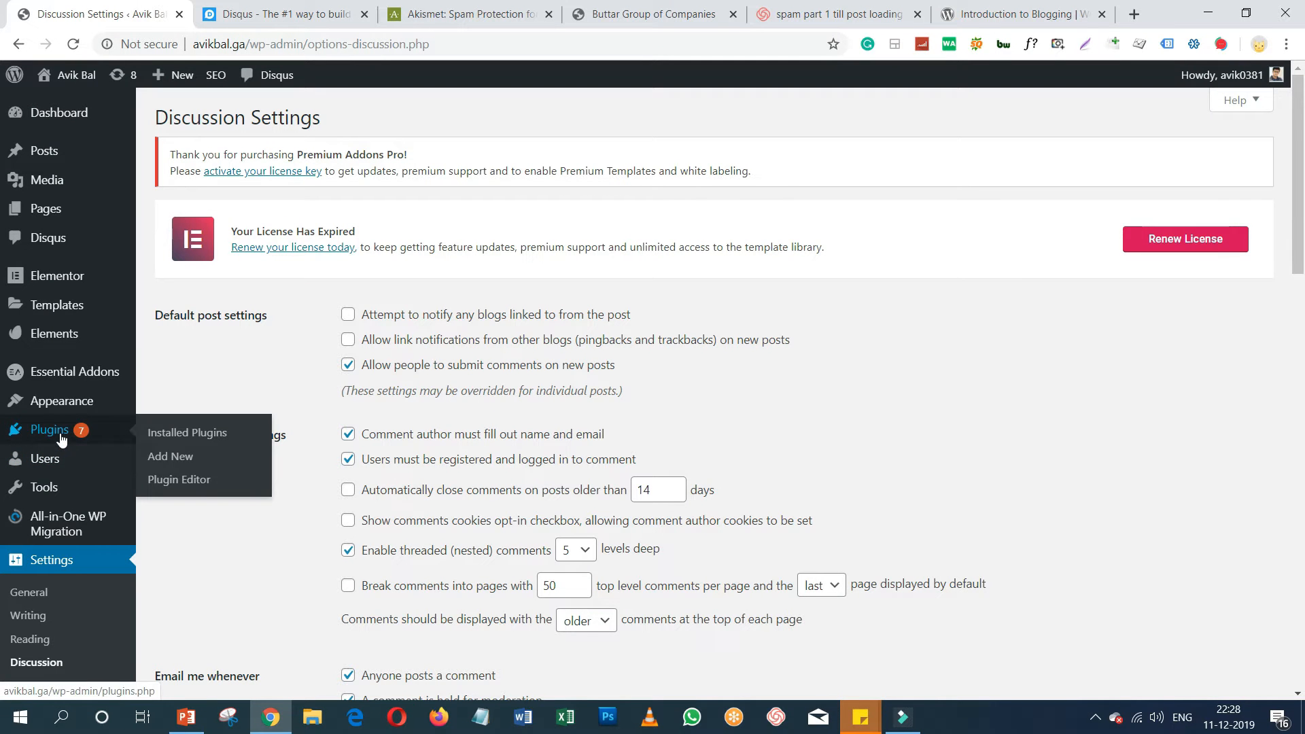
pyautogui.click(182, 461)
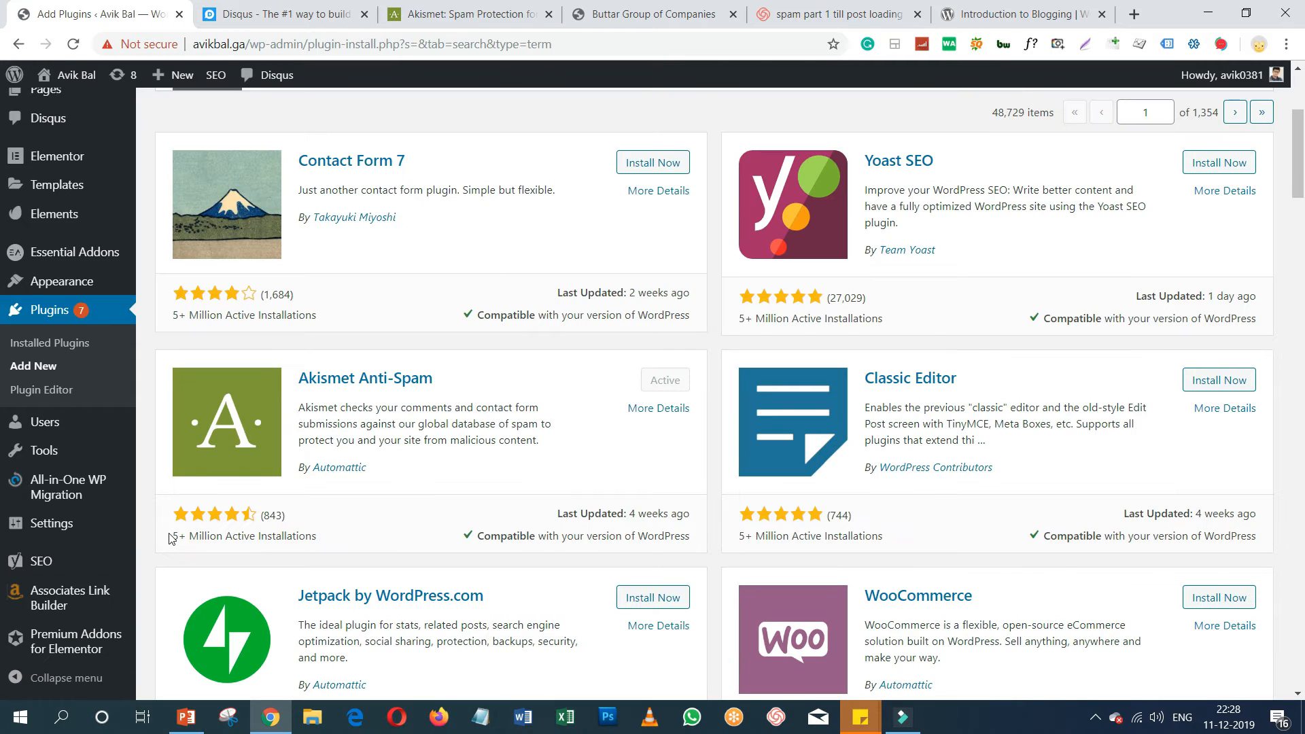
pyautogui.moveTo(172, 537); pyautogui.dragTo(250, 537)
pyautogui.click(317, 545)
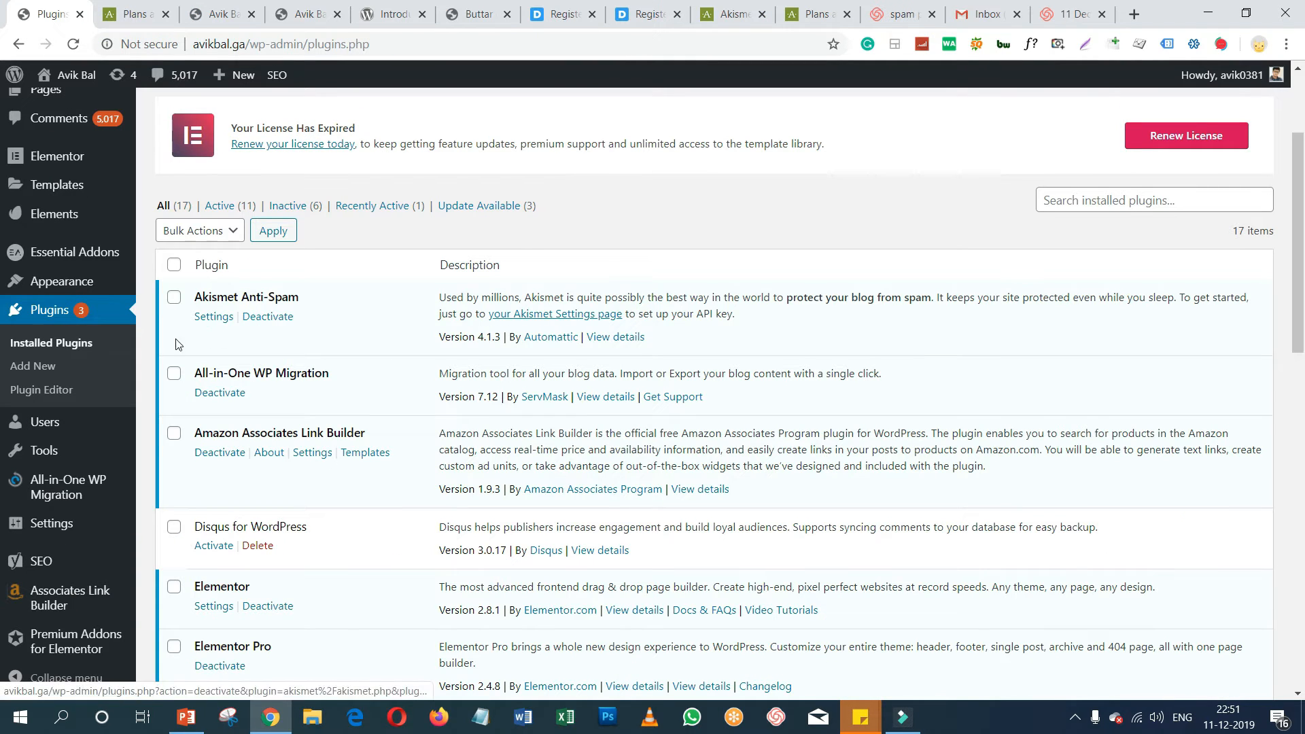
# - Open the Akismet Anti-Spam settings page of the WordPress site
pyautogui.scroll(-1, 68, 503)
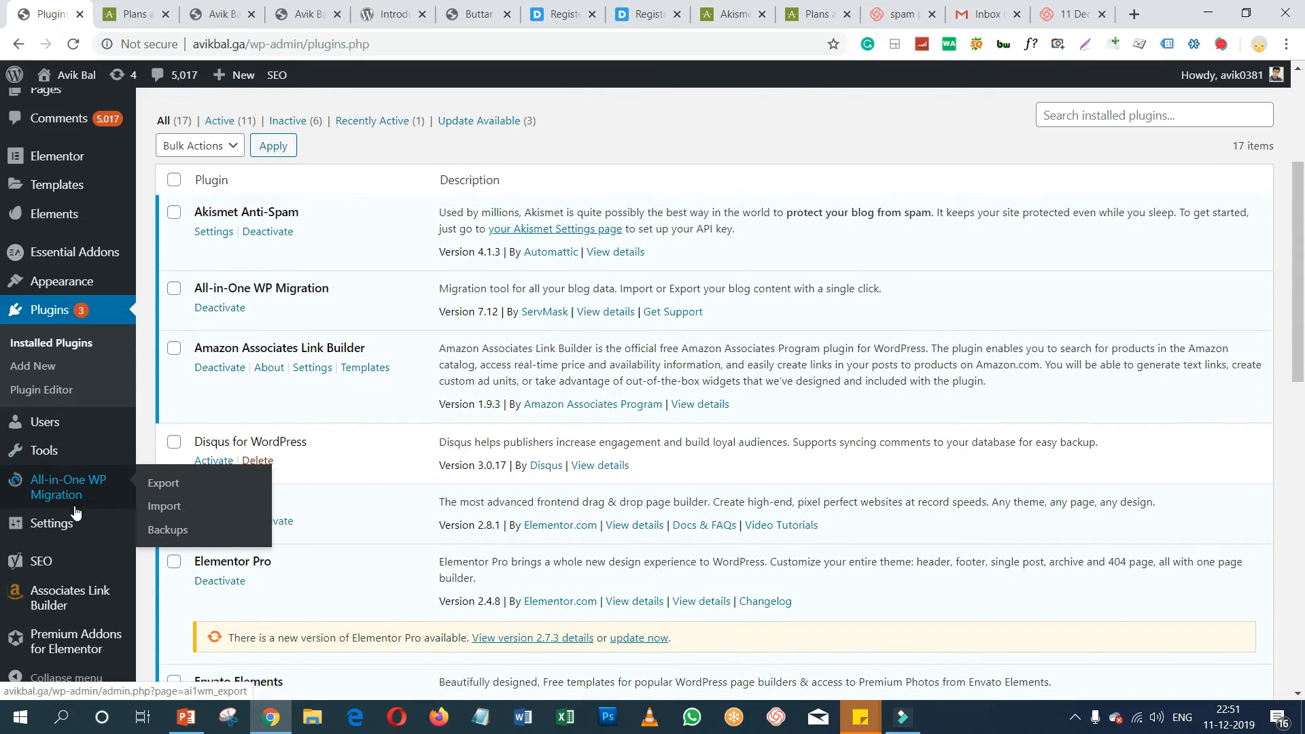
pyautogui.moveTo(69, 528)
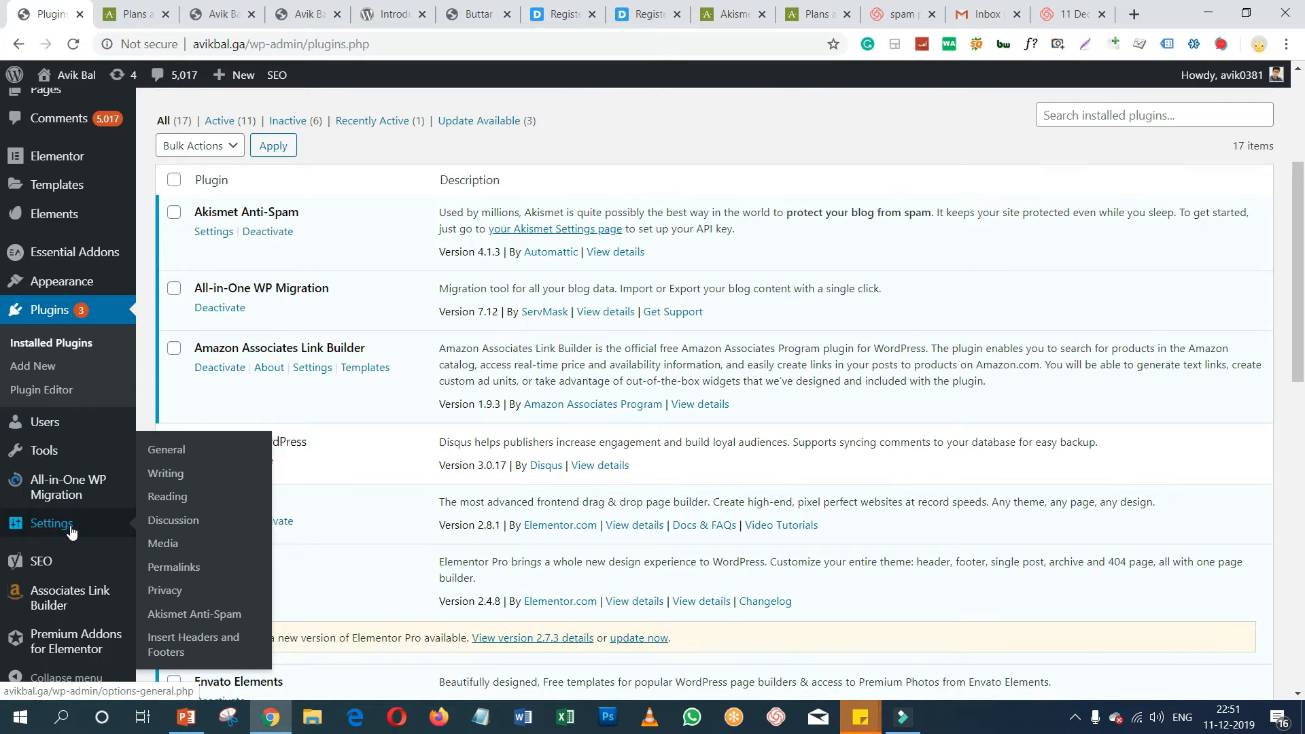
pyautogui.click(186, 618)
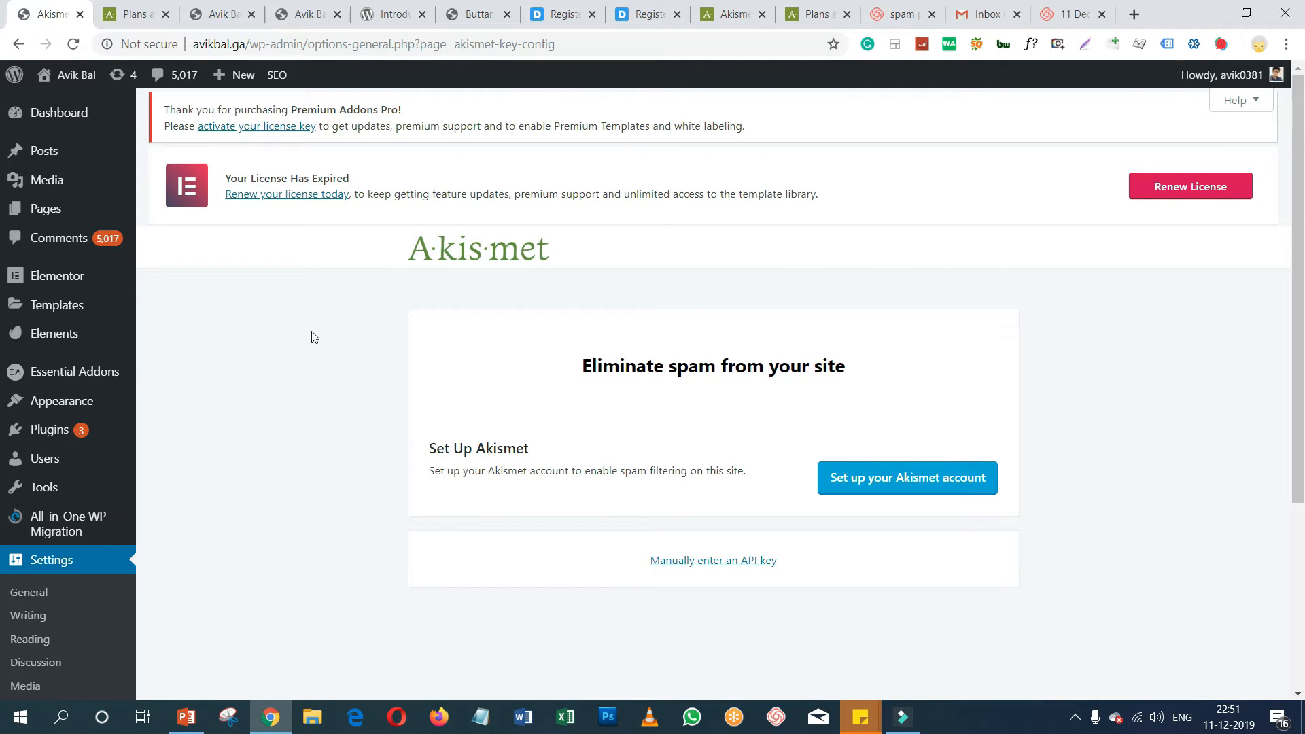
pyautogui.scroll(-2, 503, 537)
pyautogui.scroll(1, 517, 544)
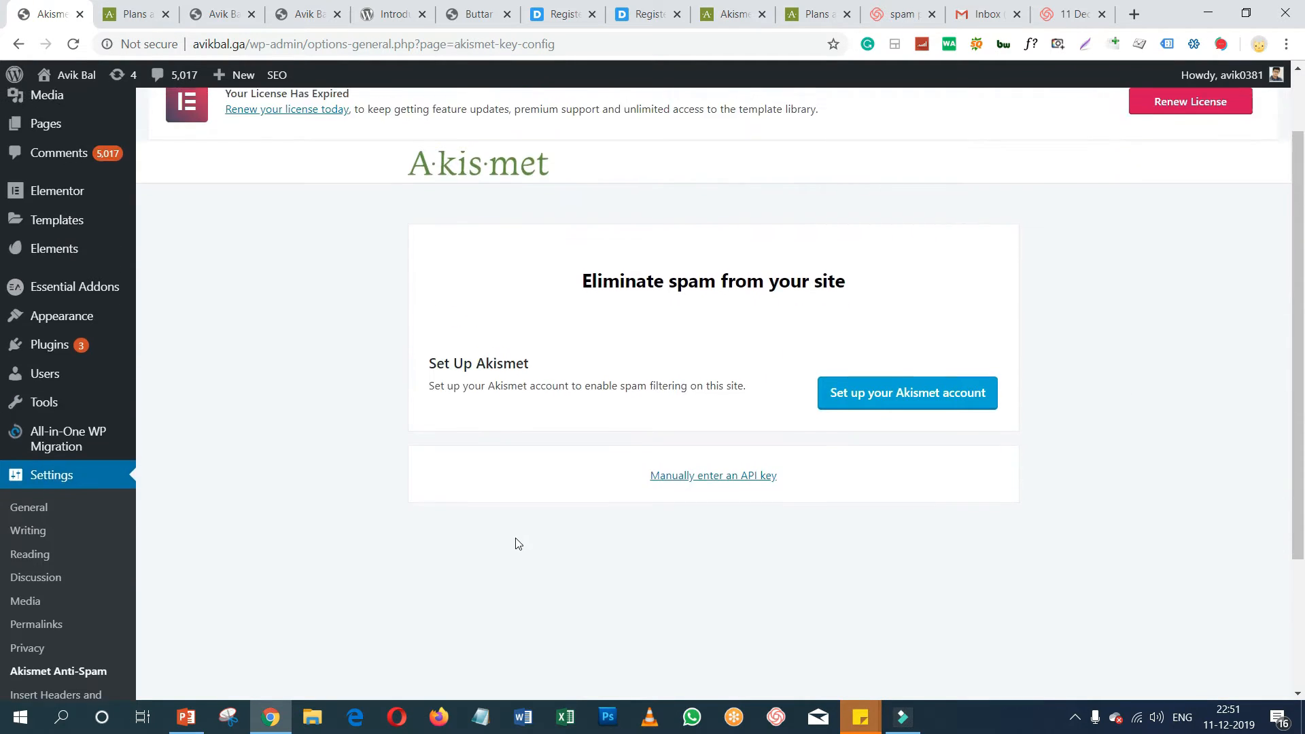
# - Start the Akismet account setup and add a Personal subscription priced at $0 / year
pyautogui.click(871, 406)
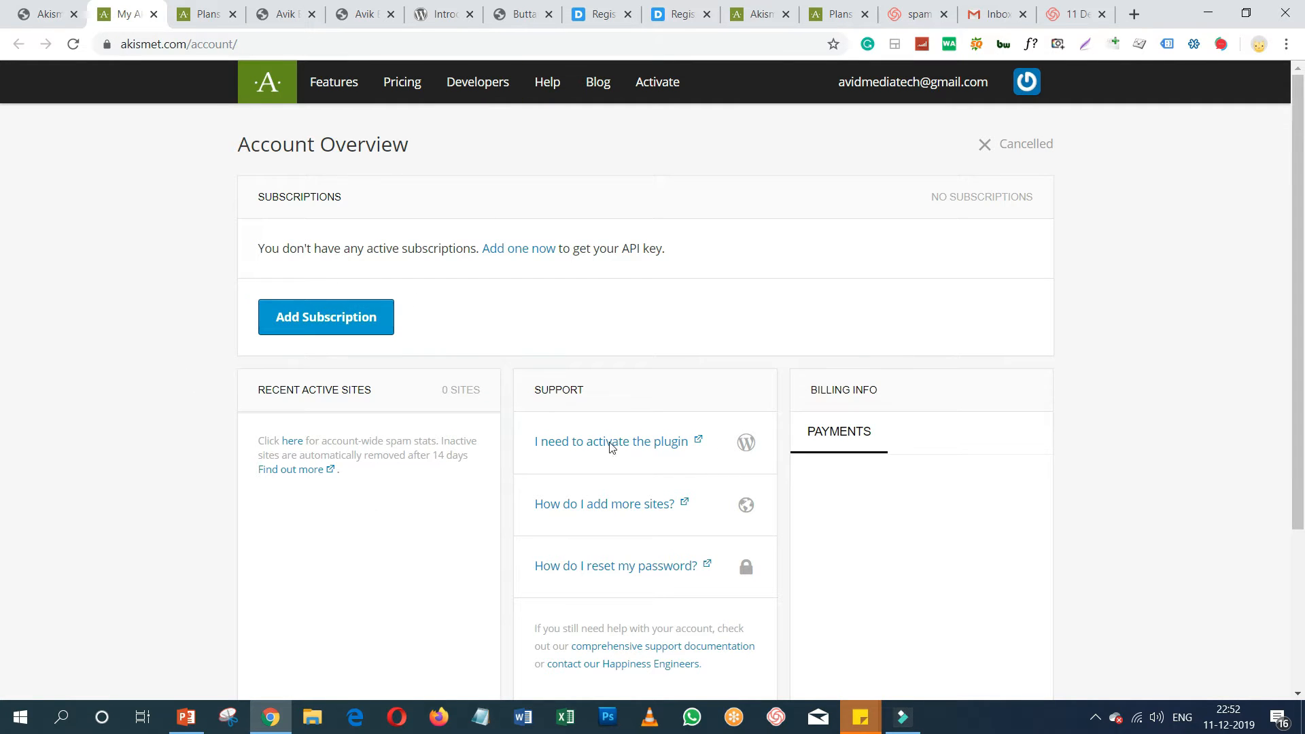
pyautogui.click(365, 321)
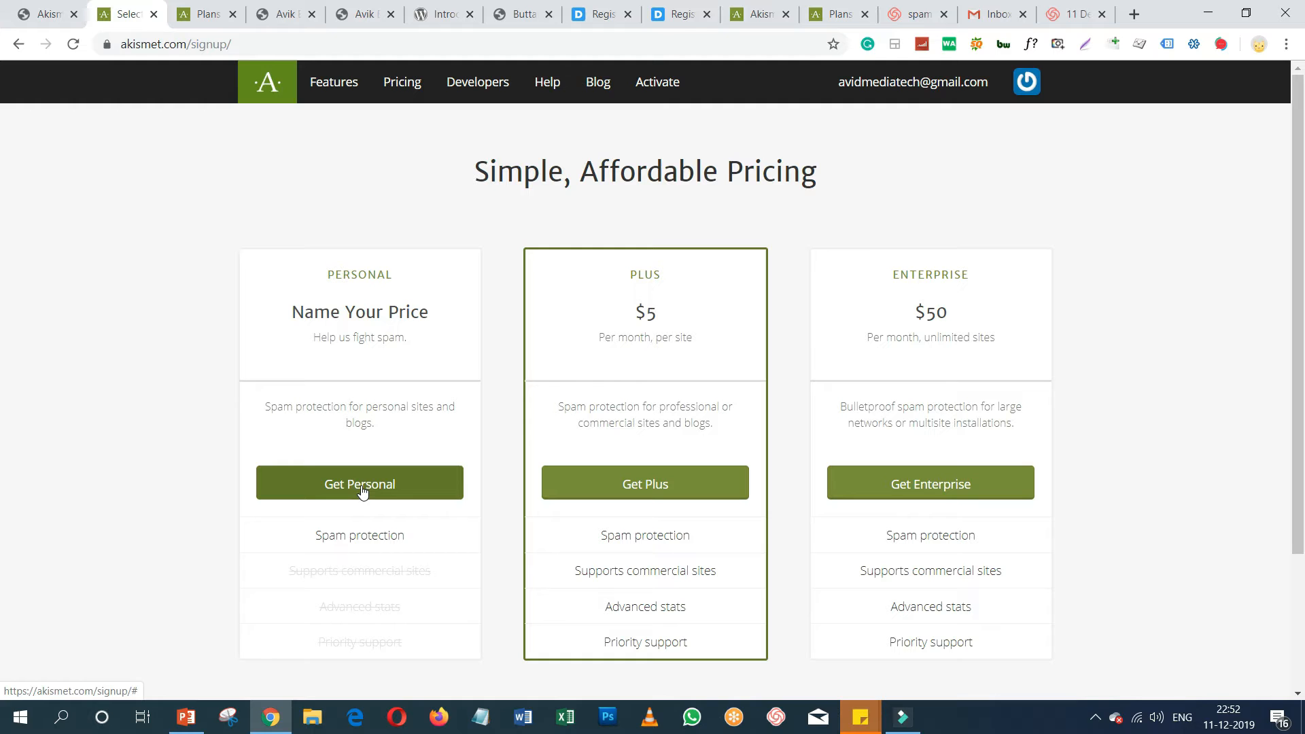
pyautogui.click(49, 12)
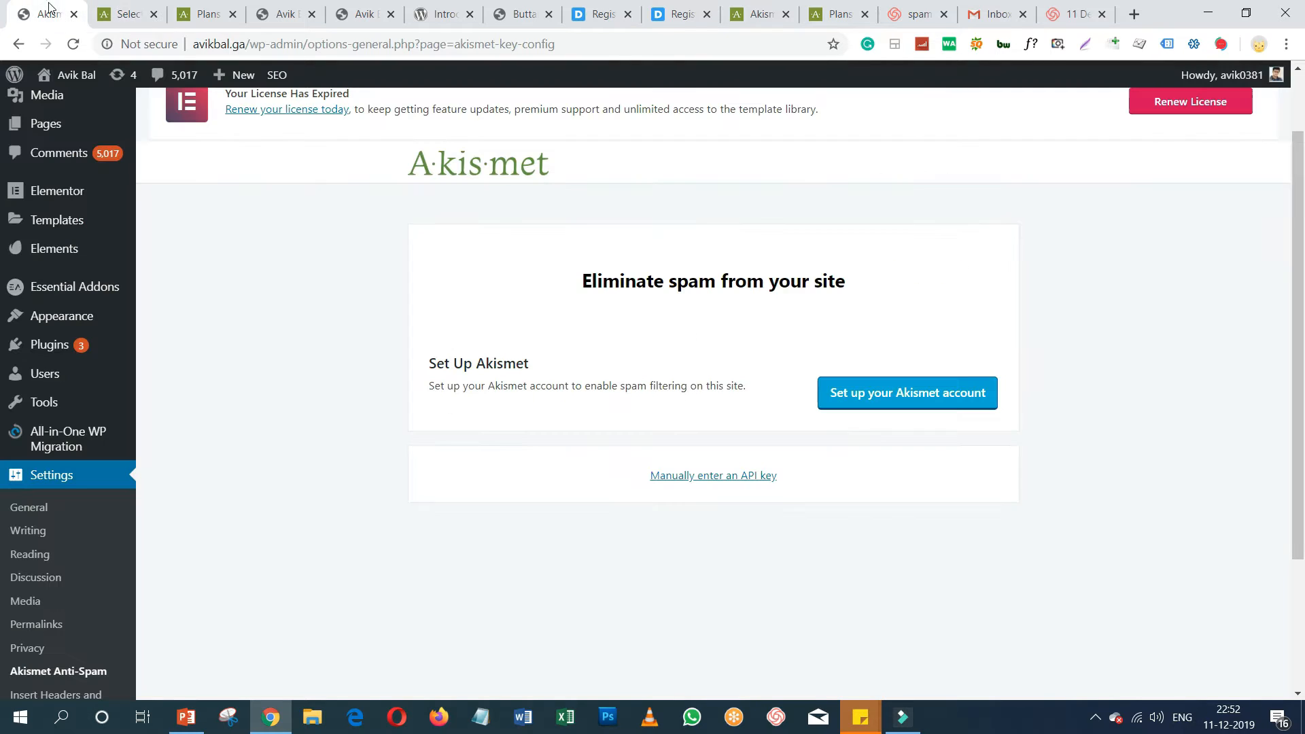
pyautogui.click(139, 10)
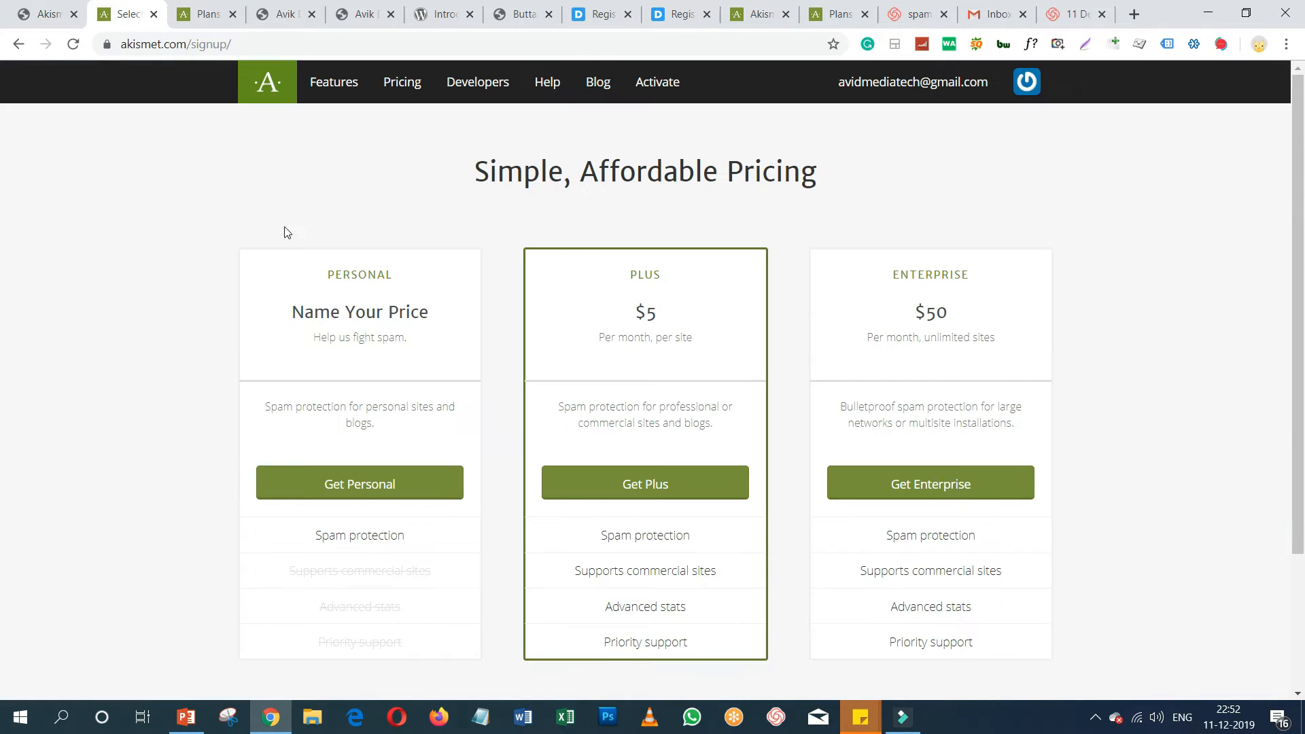
pyautogui.click(360, 475)
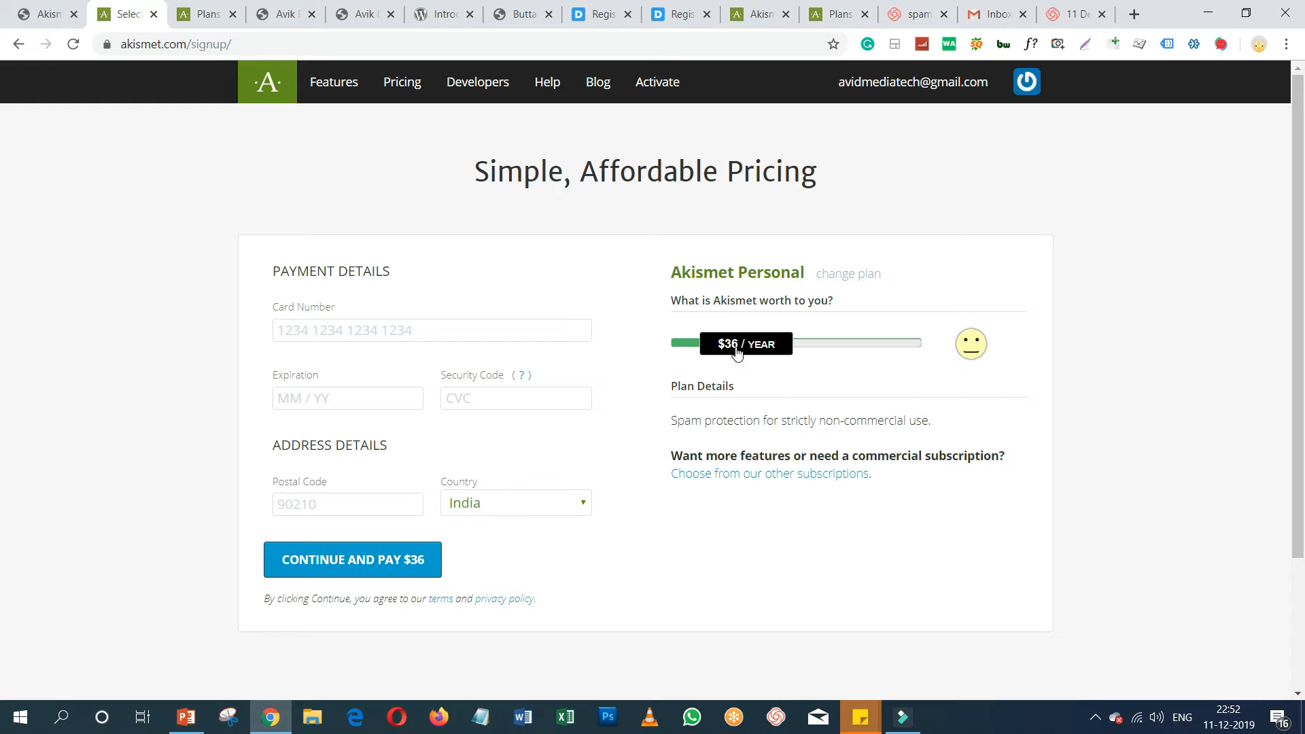
pyautogui.click(674, 349)
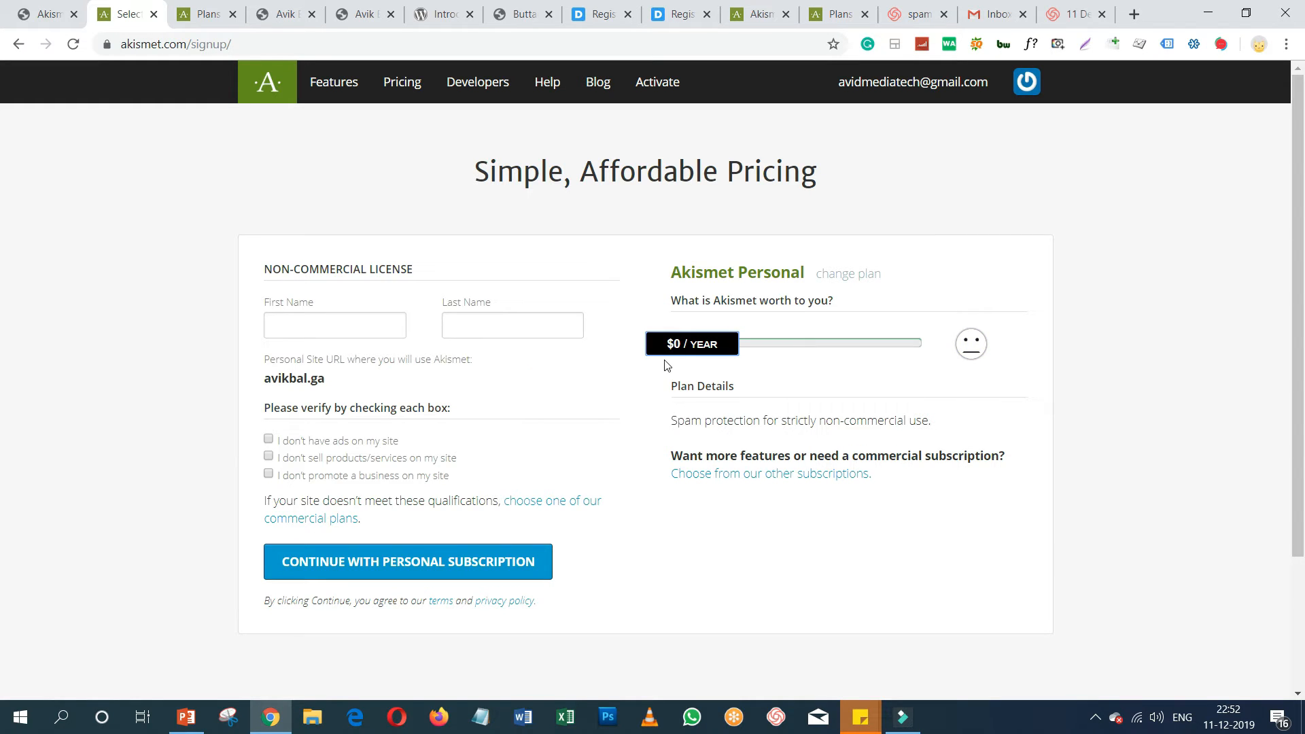
# - Fill in the first and last name, confirm all three non-commercial statements, and continue with the personal subscription
pyautogui.click(327, 323)
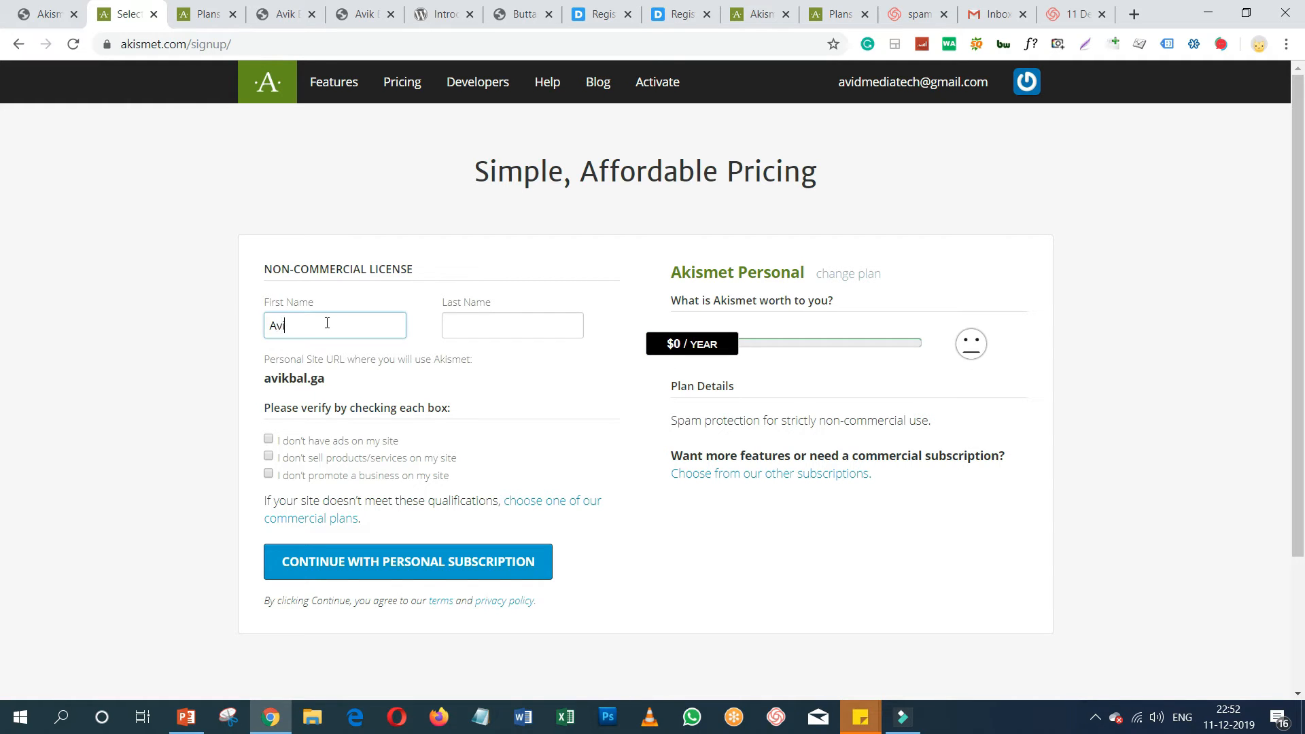
pyautogui.press('Tab')
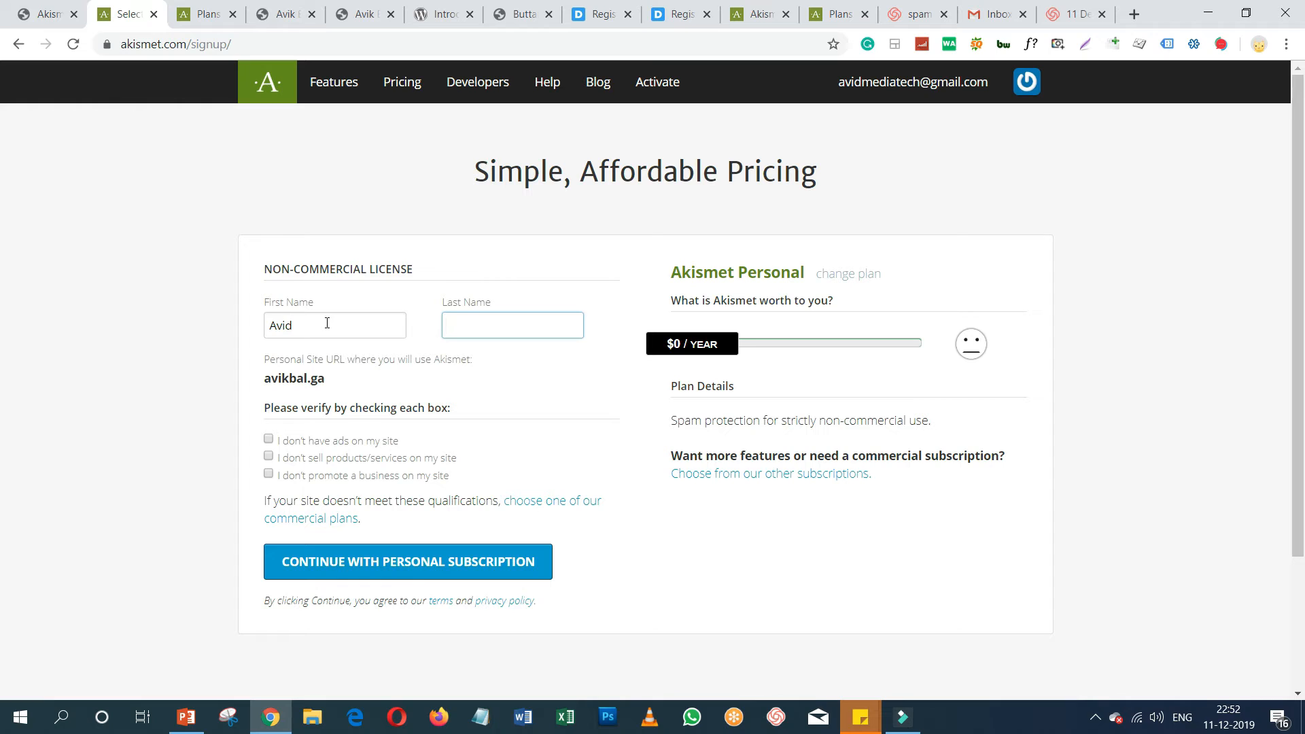
pyautogui.write('Avik')
pyautogui.click(268, 439)
pyautogui.click(268, 456)
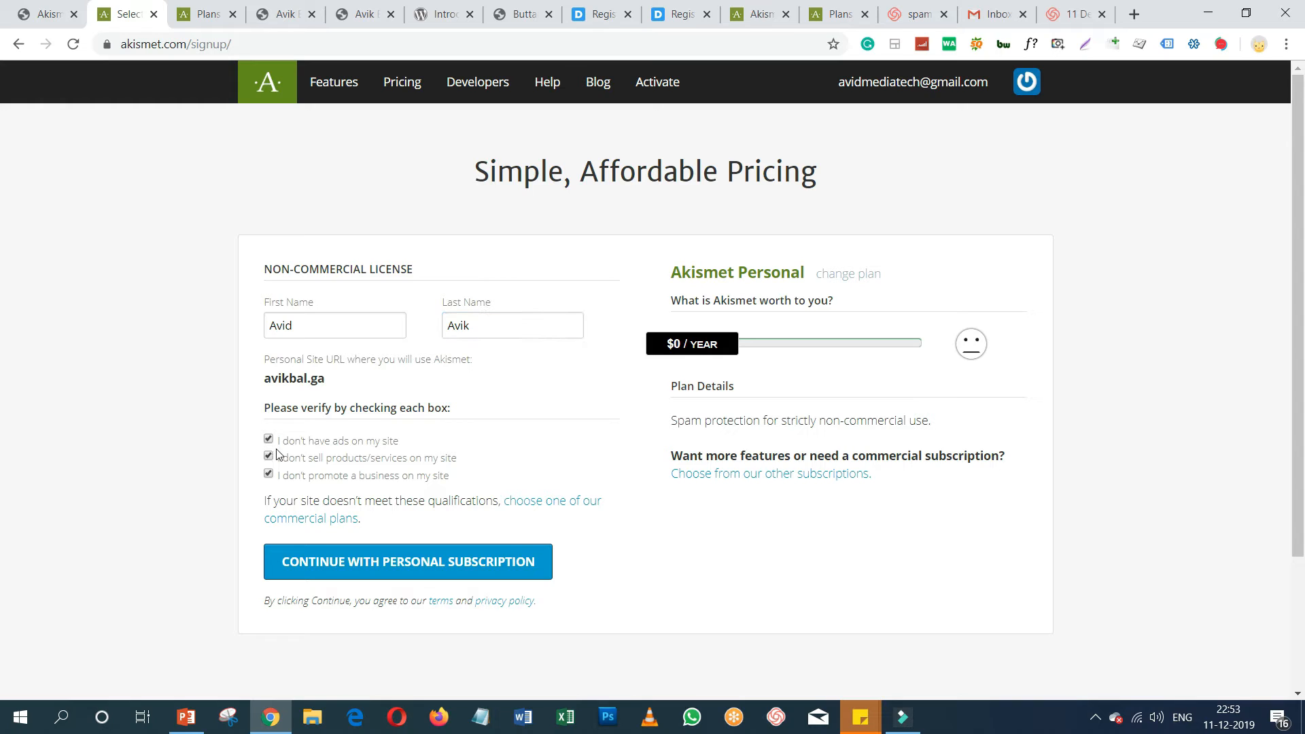
pyautogui.click(268, 473)
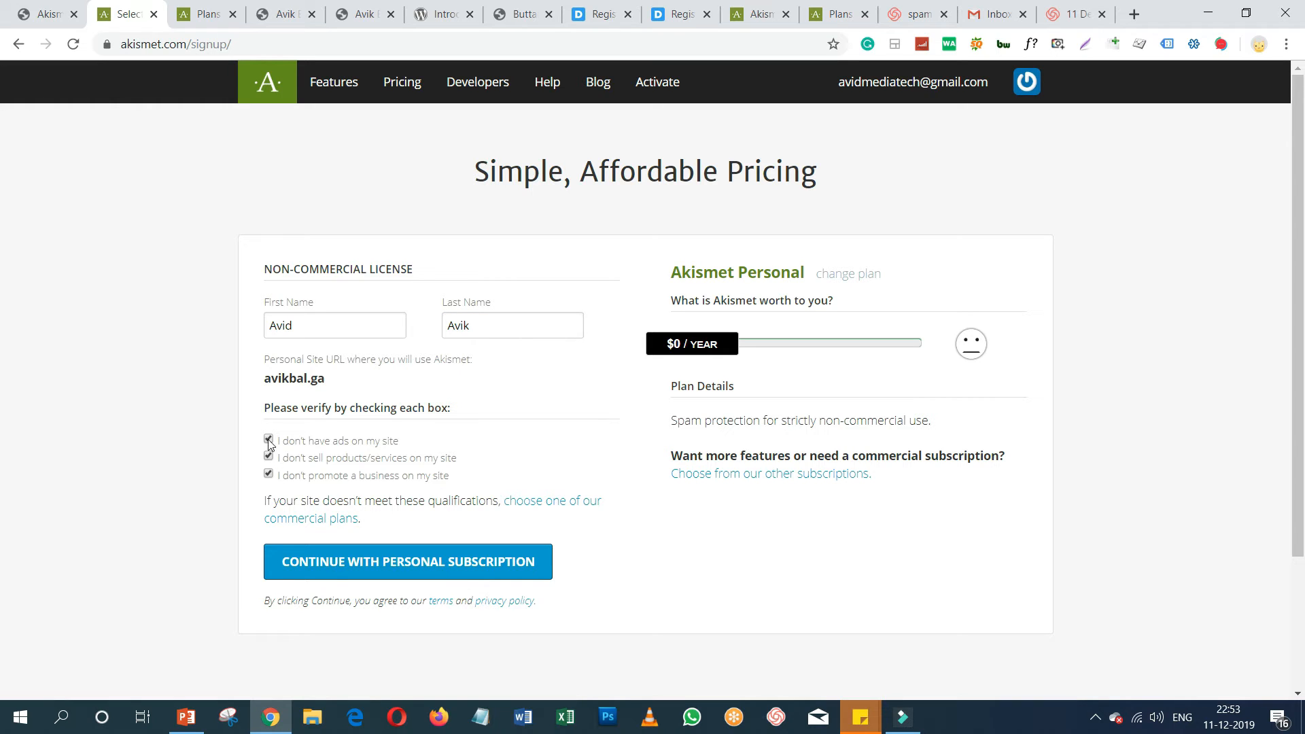
pyautogui.click(299, 566)
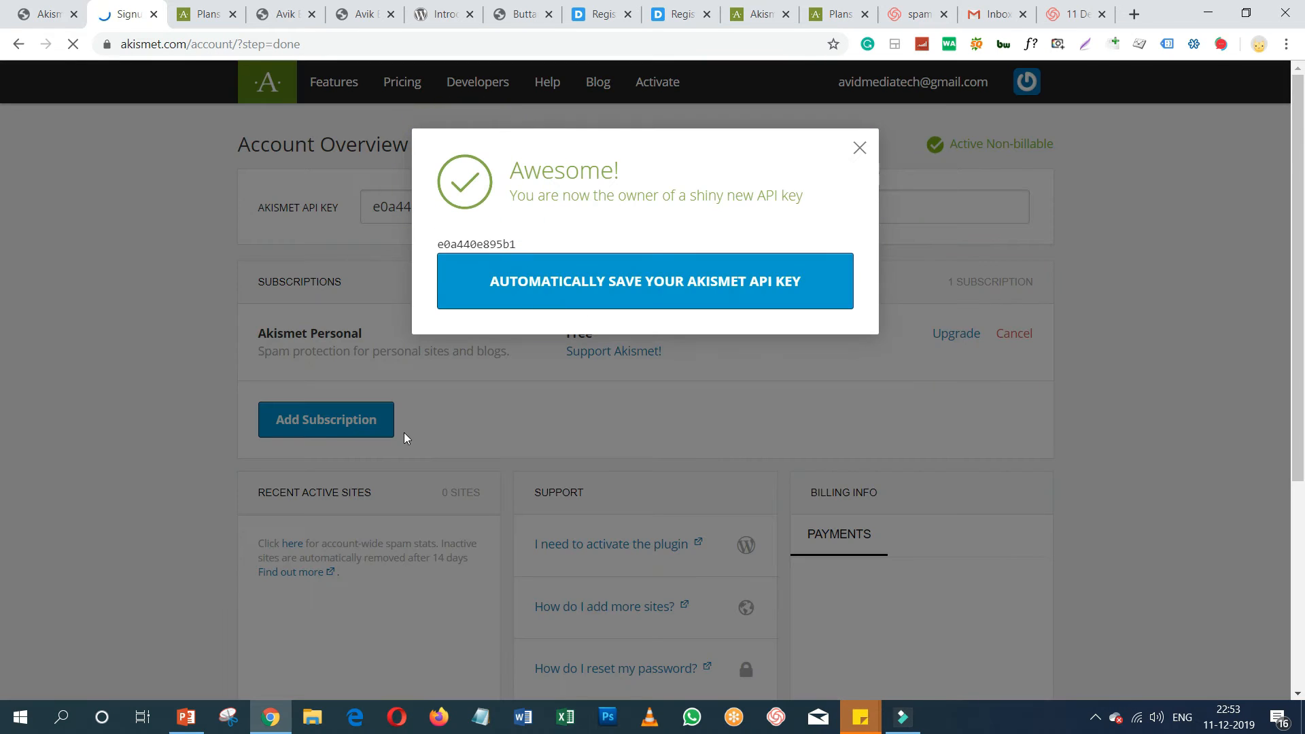
# - Start automatic saving of the Akismet API key, and copy the key from the signup confirmation dialog
pyautogui.click(552, 292)
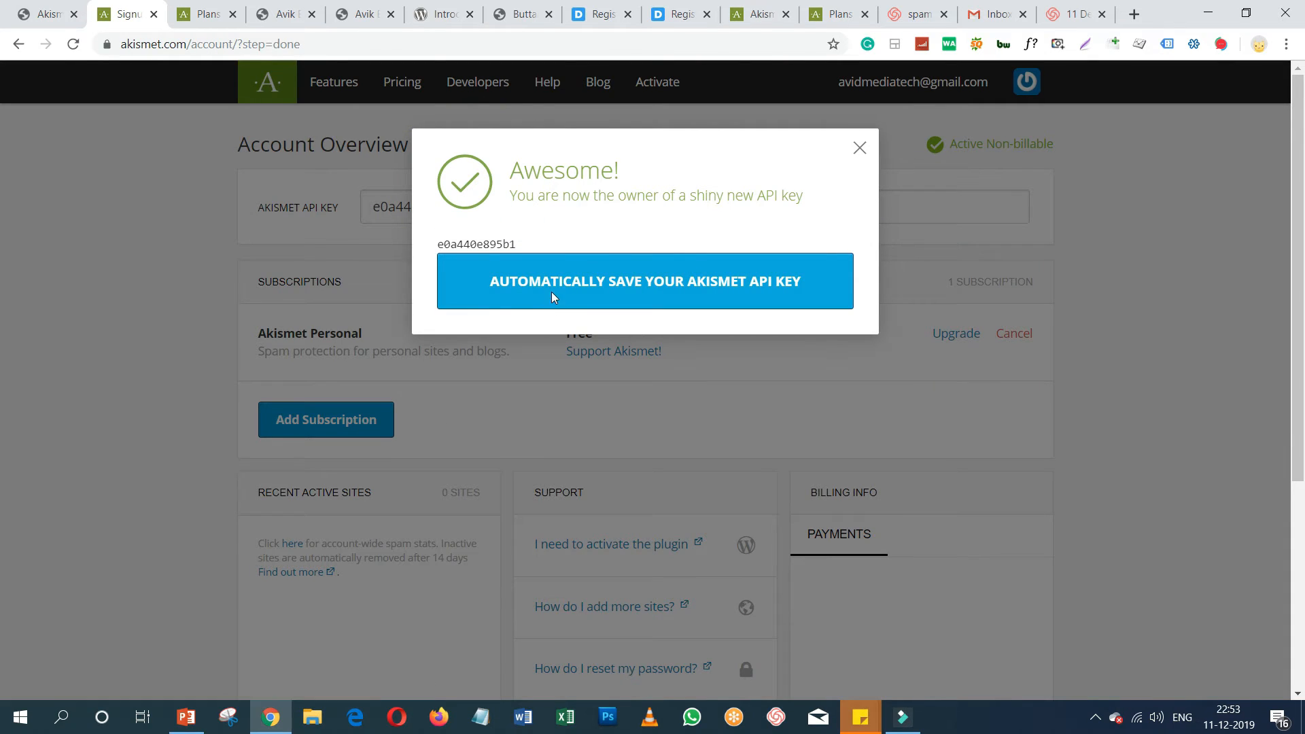
pyautogui.click(117, 15)
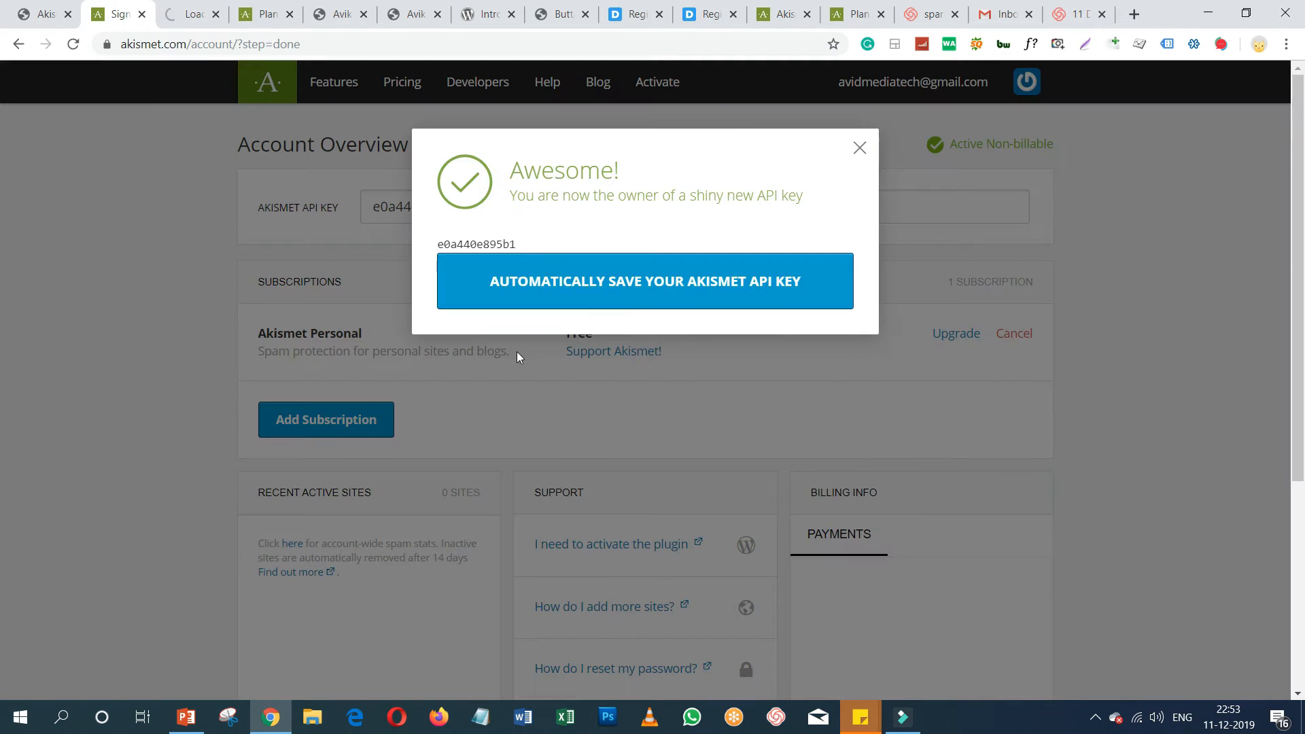
pyautogui.moveTo(518, 243); pyautogui.dragTo(439, 243)
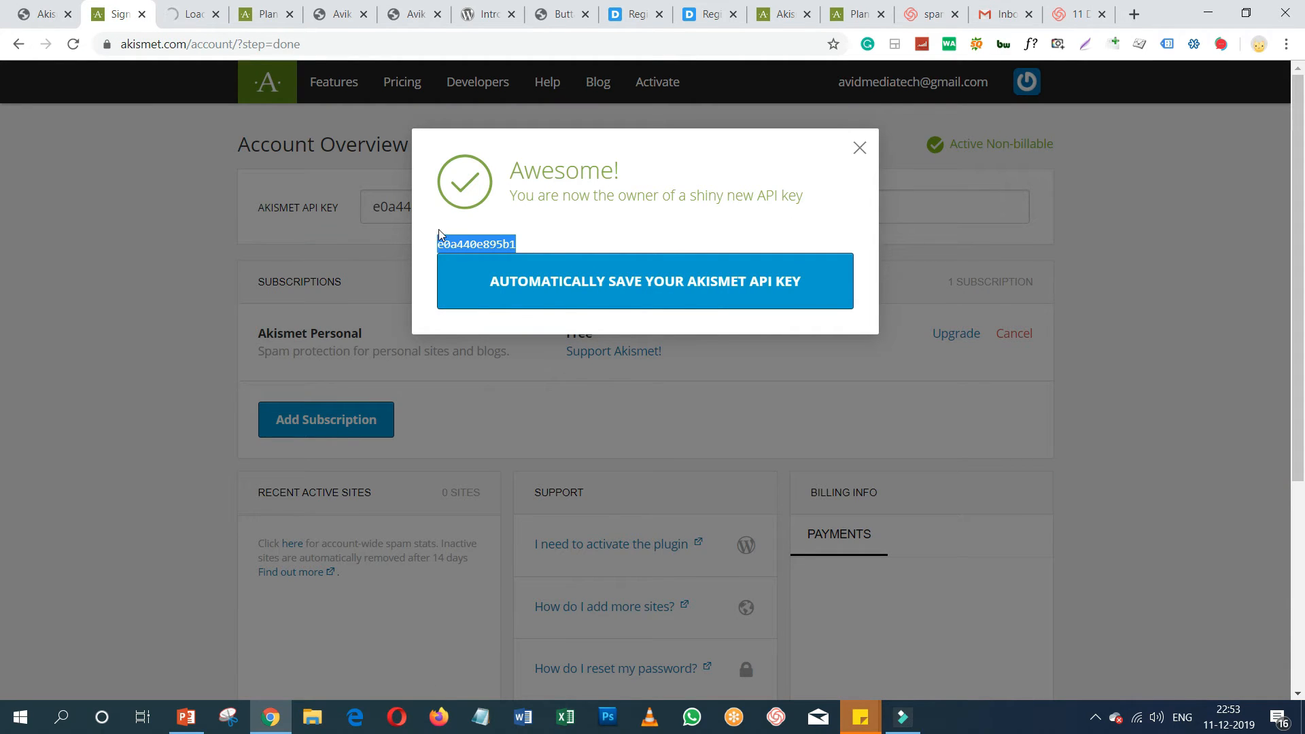
pyautogui.rightClick(449, 249)
pyautogui.click(459, 257)
# - Paste the API key into the manual entry field of the site's Akismet settings and connect with it
pyautogui.click(58, 14)
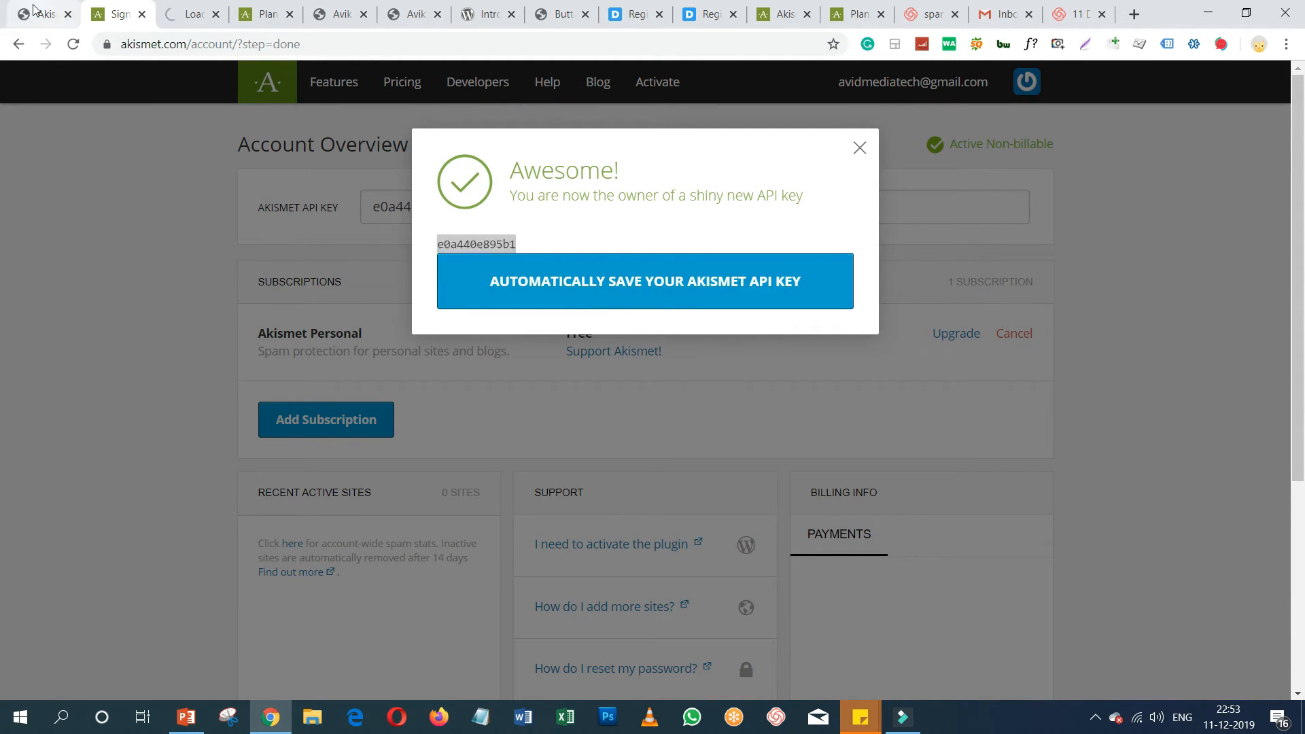
pyautogui.click(711, 475)
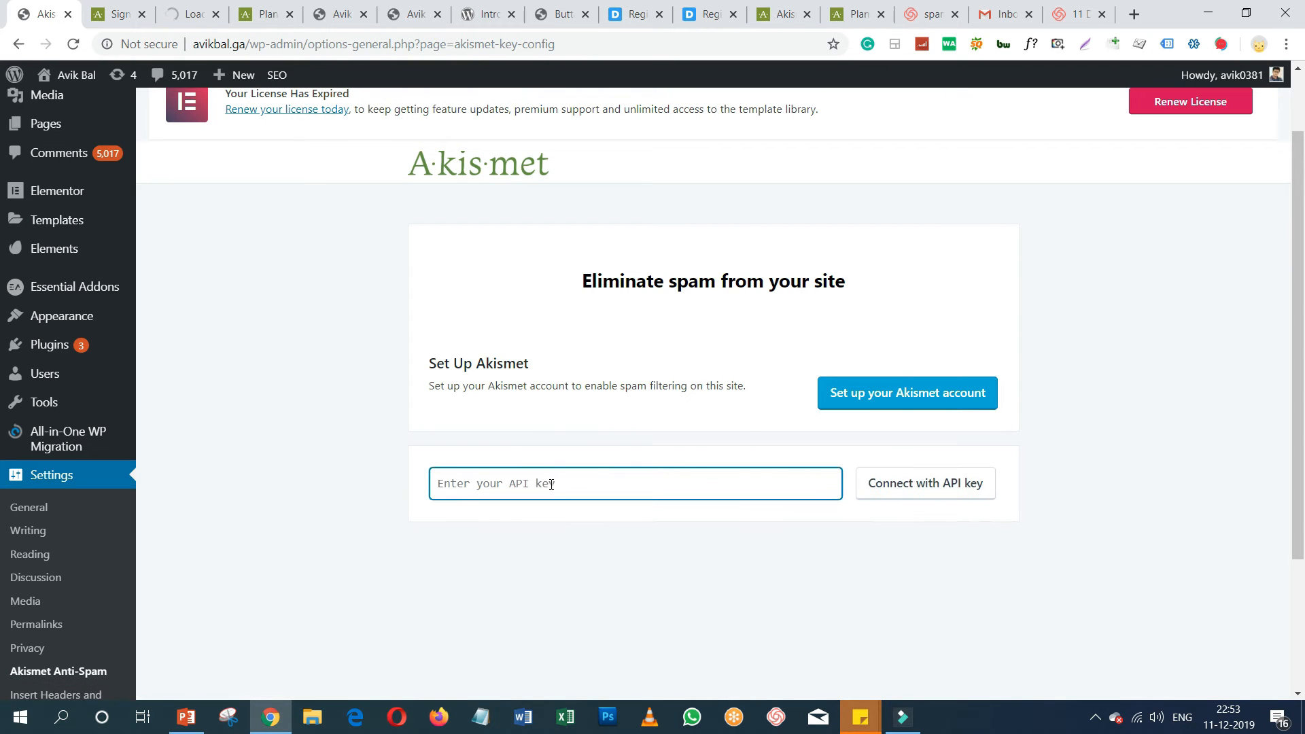
pyautogui.rightClick(552, 487)
pyautogui.click(604, 351)
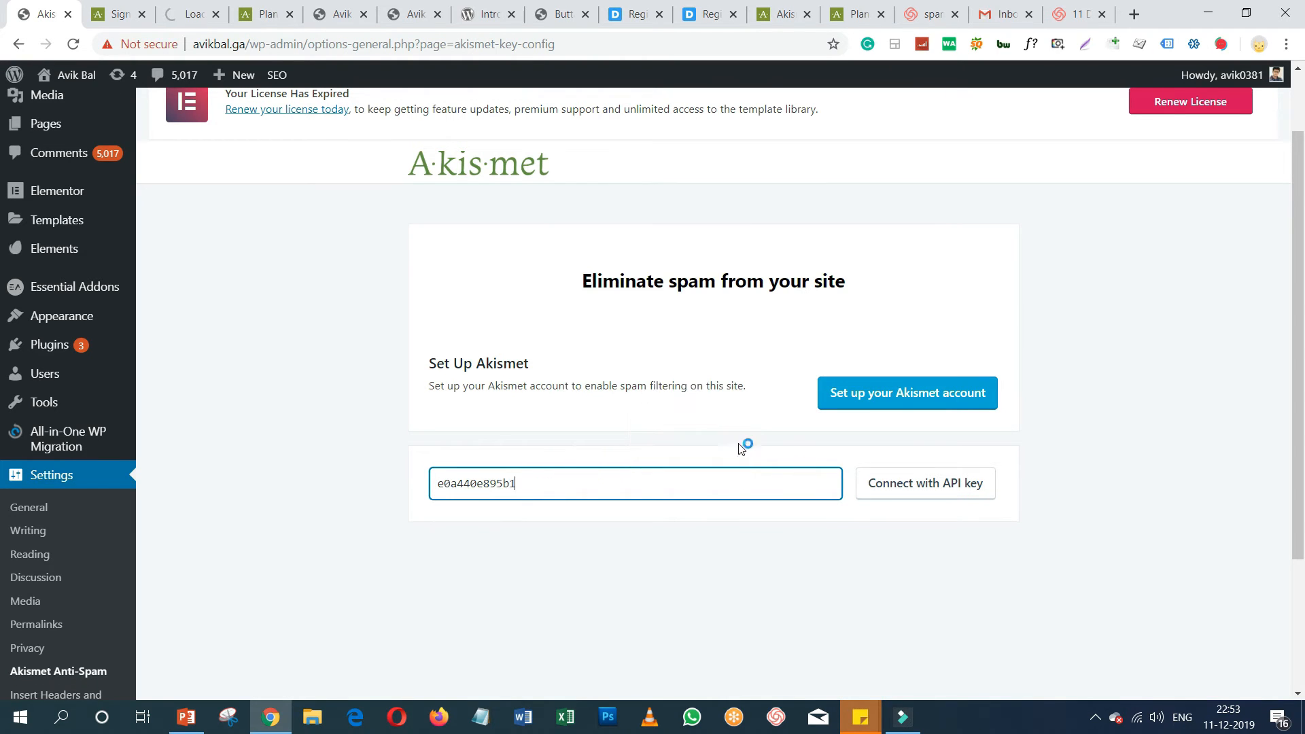
pyautogui.click(900, 491)
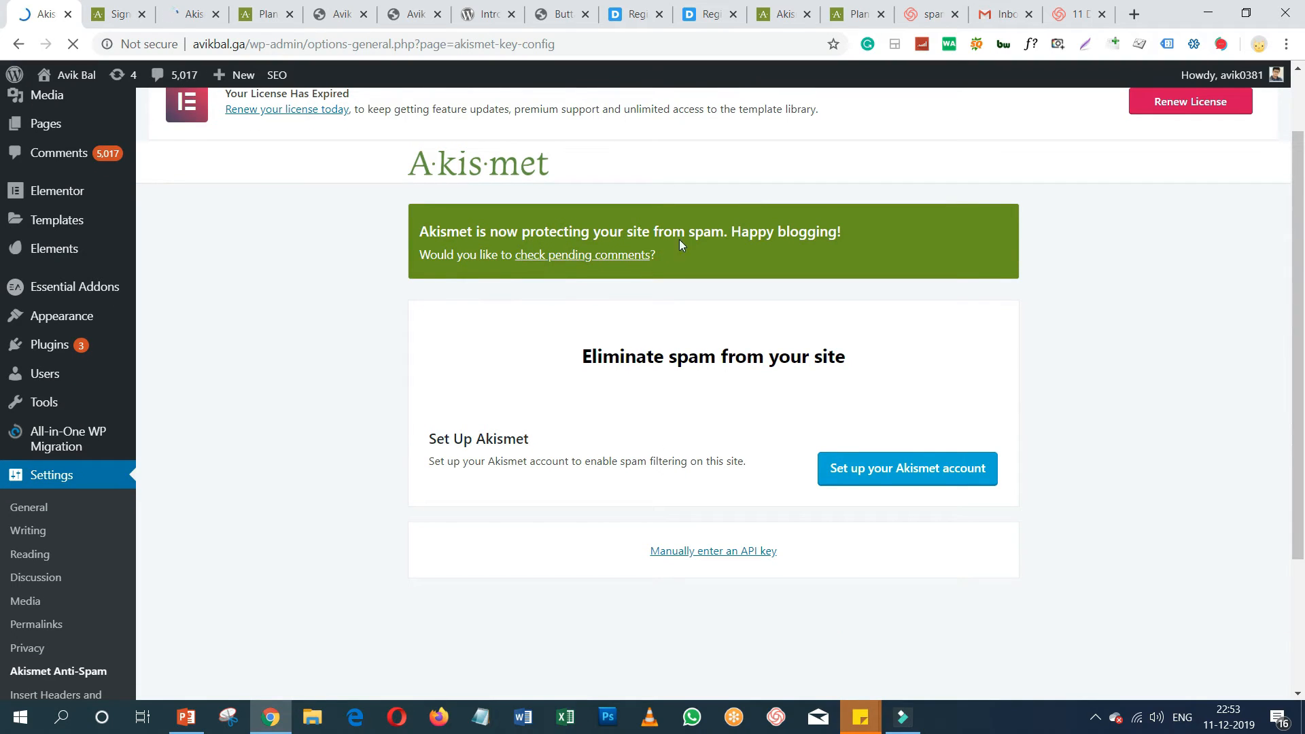
# - Have Akismet check the pending comments and show the comments marked as Spam
pyautogui.scroll(1, 578, 476)
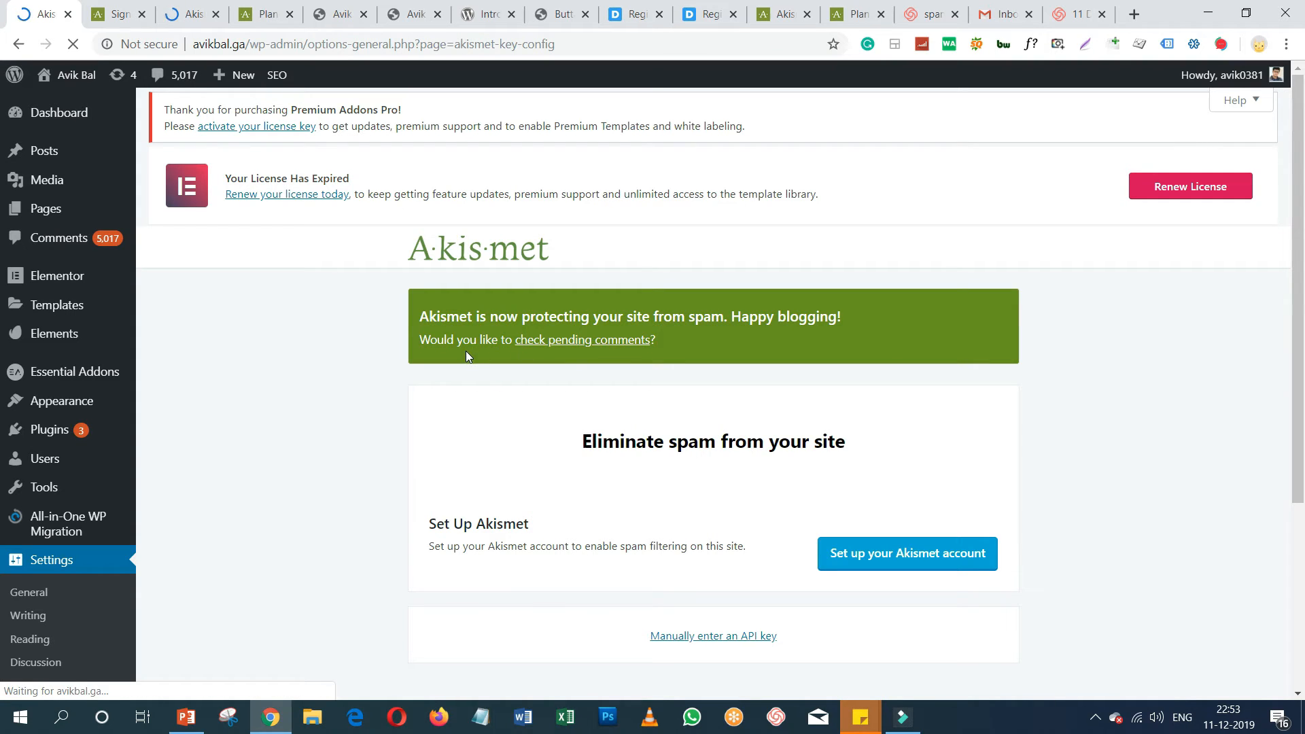
pyautogui.click(561, 341)
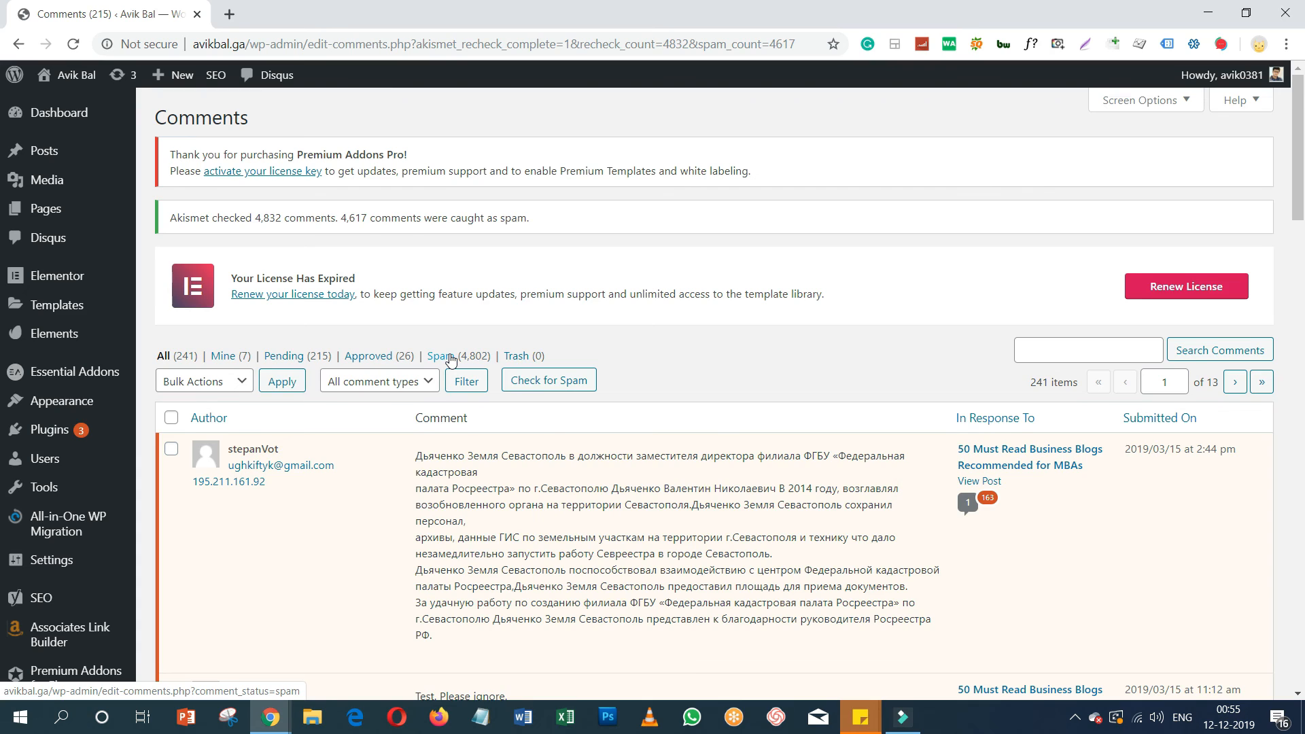
pyautogui.click(451, 358)
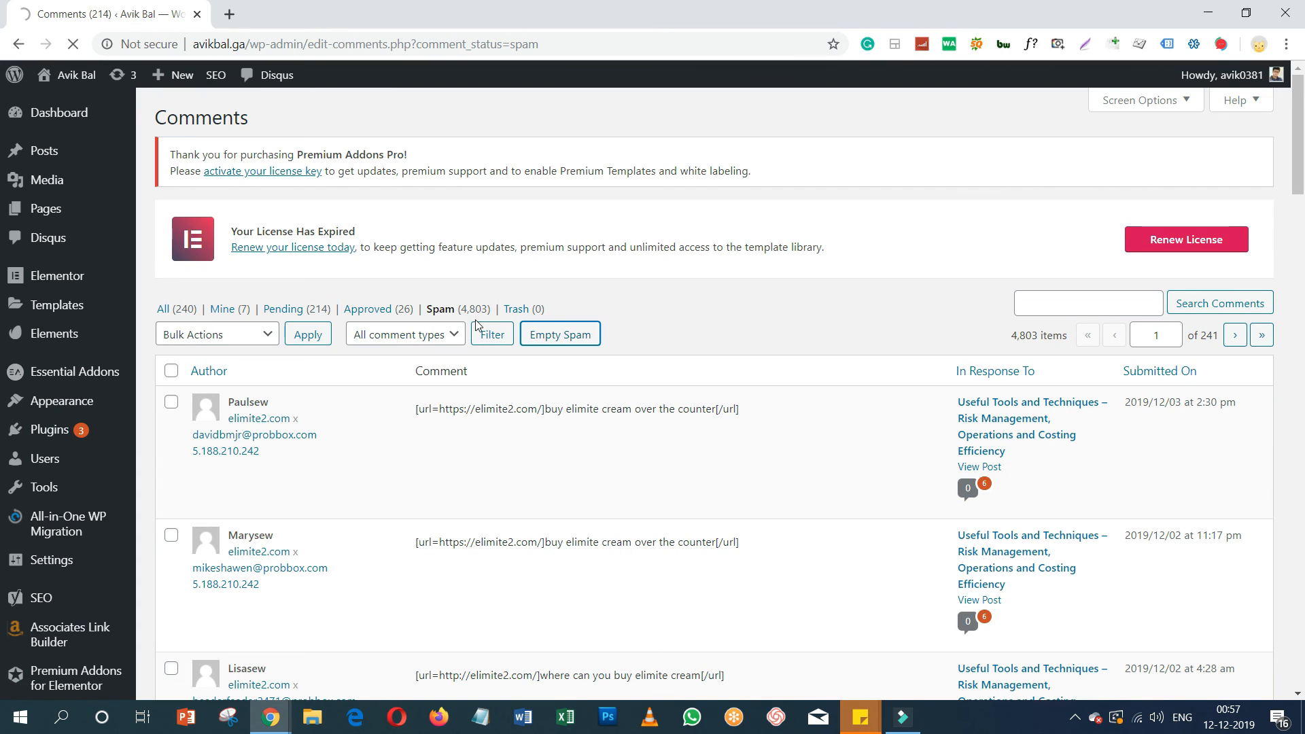